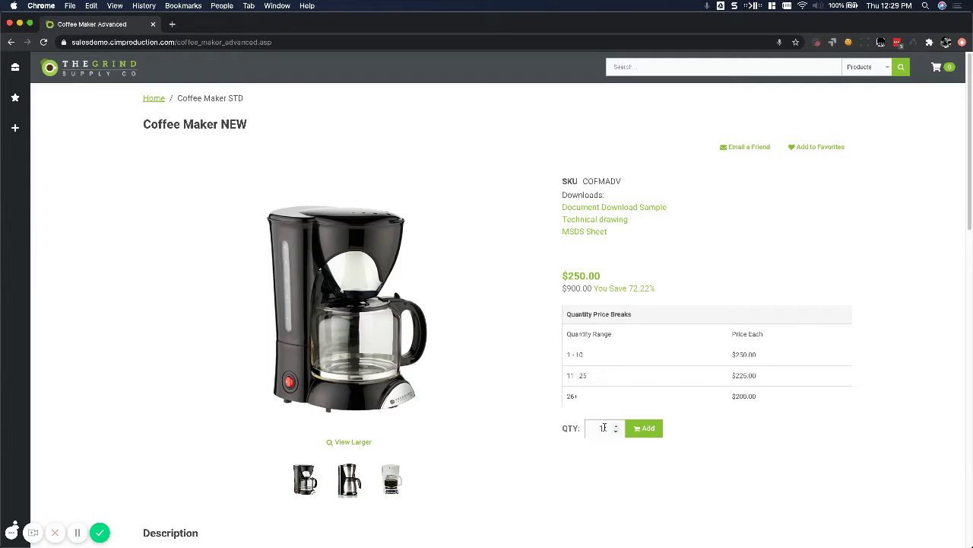
Add 10 units of Coffee Maker NEW to the shopping cart
double_click(603, 428)
type("10")
left_click(645, 428)
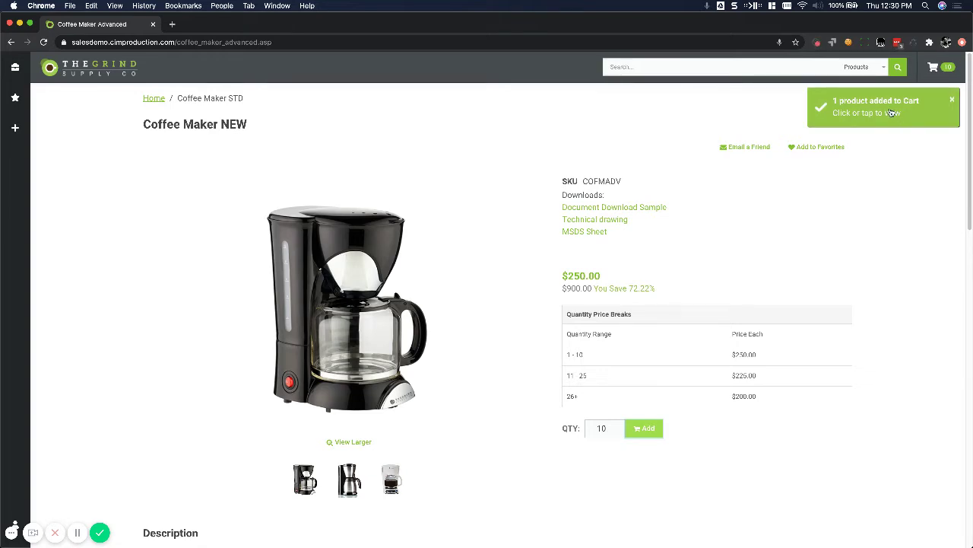
Open the shopping cart and proceed to checkout with the coffee maker order
left_click(891, 112)
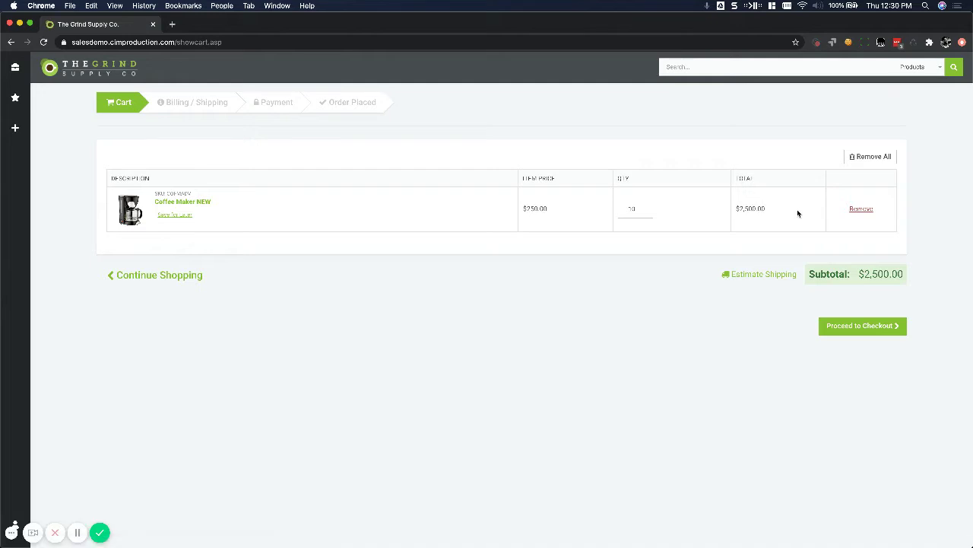
left_click(646, 211)
left_click(852, 324)
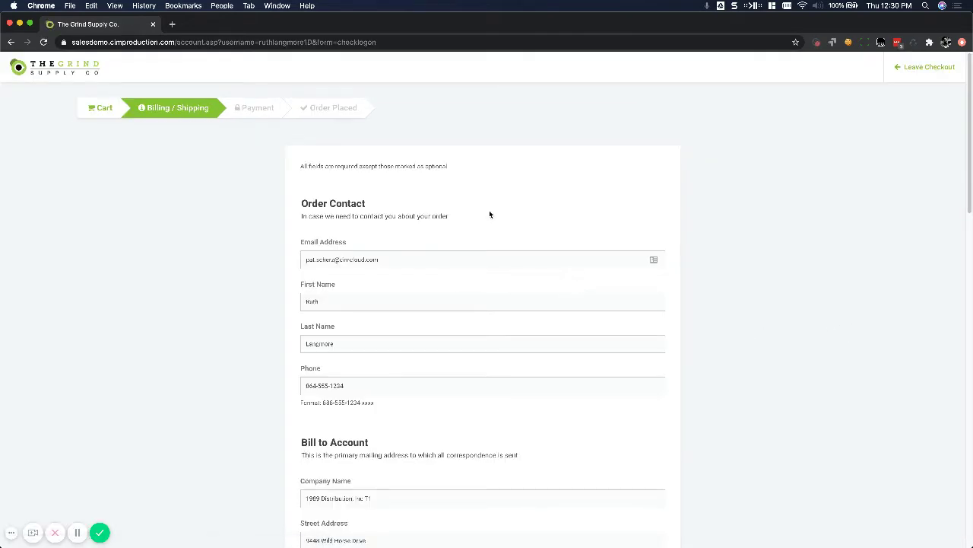
Review the prefilled order contact, Bill to Account and shipping sections of the checkout form
scroll(503, 217, "down", 2)
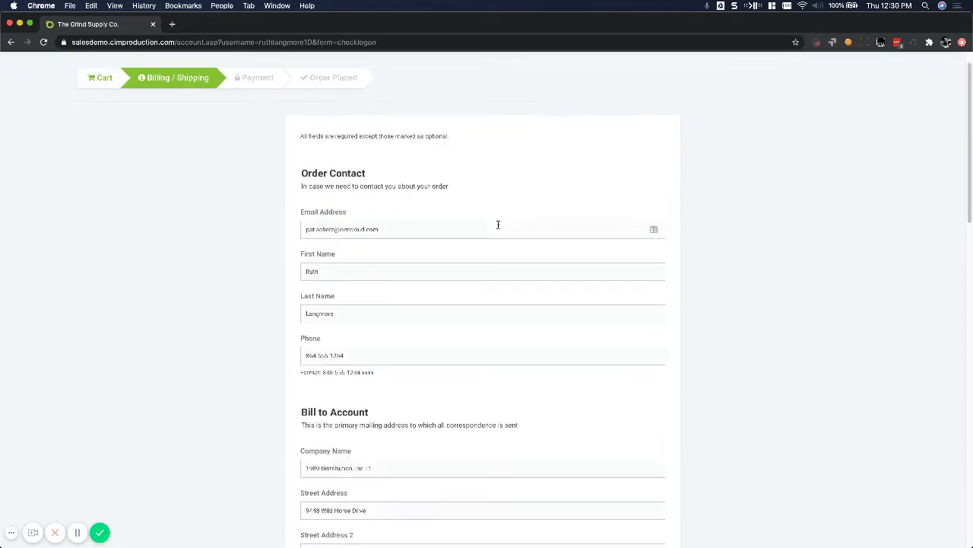
scroll(474, 246, "up", 2)
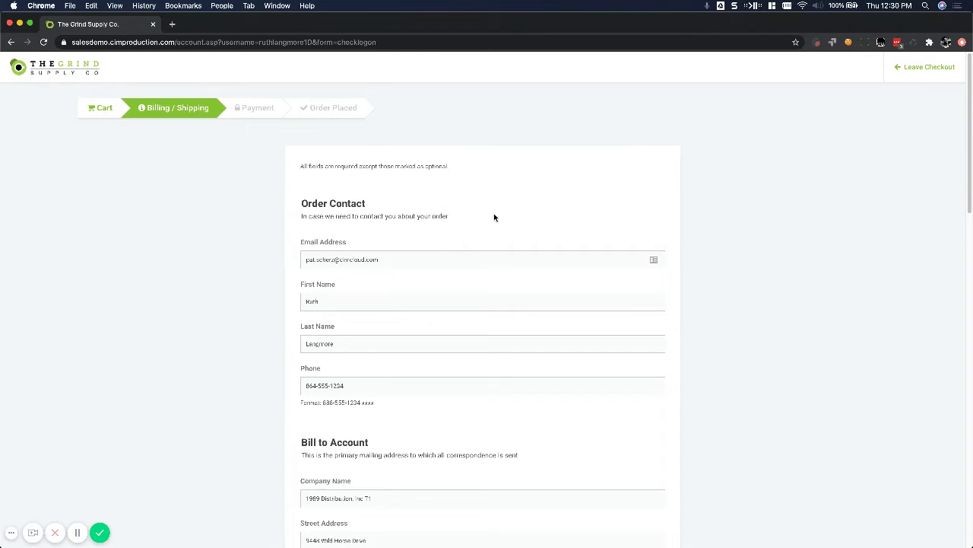
scroll(440, 278, "down", 5)
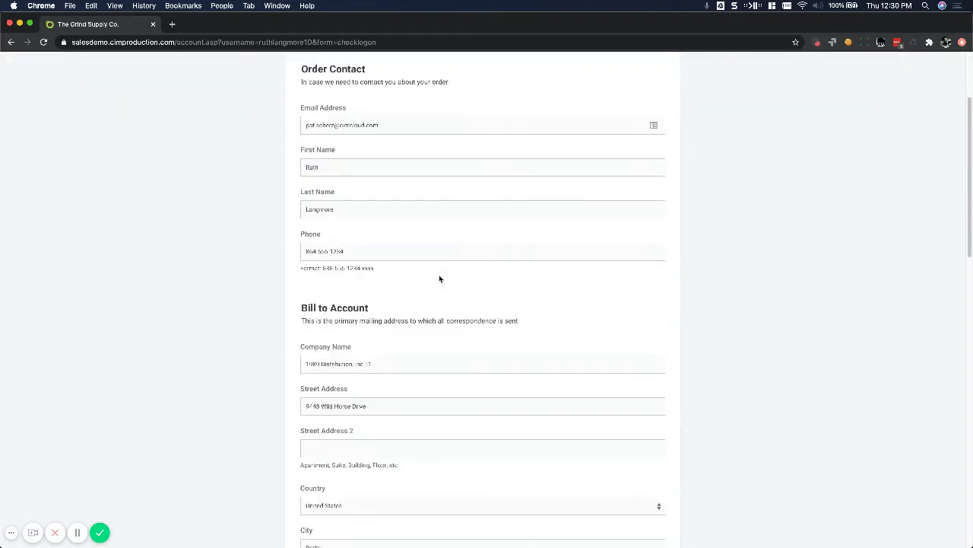
scroll(426, 236, "up", 5)
scroll(423, 235, "down", 4)
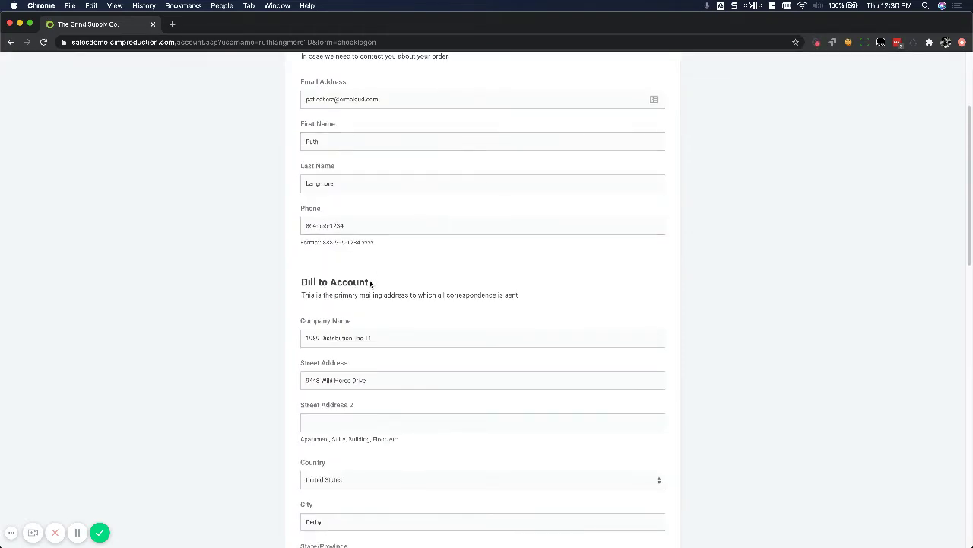
left_click_drag(370, 282, 290, 286)
scroll(376, 272, "down", 3)
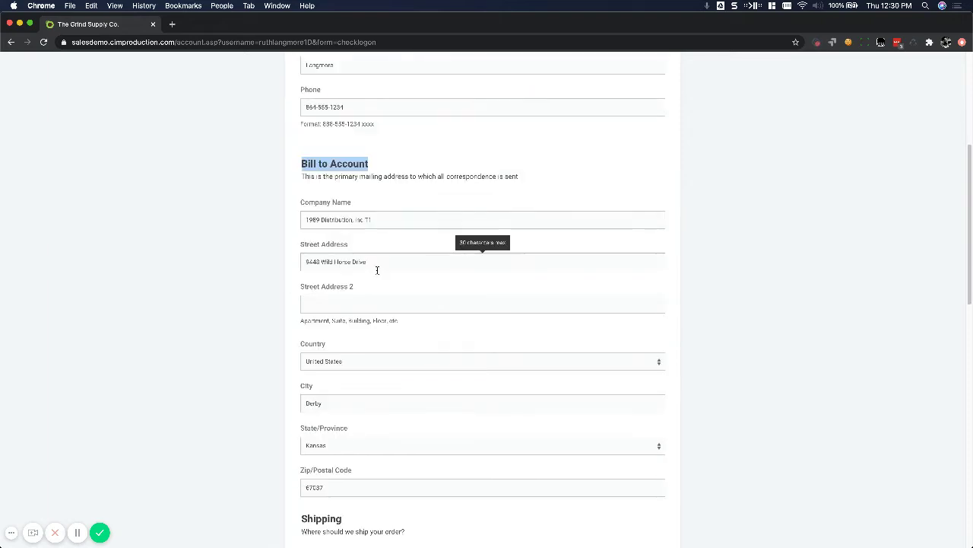
scroll(383, 267, "down", 2)
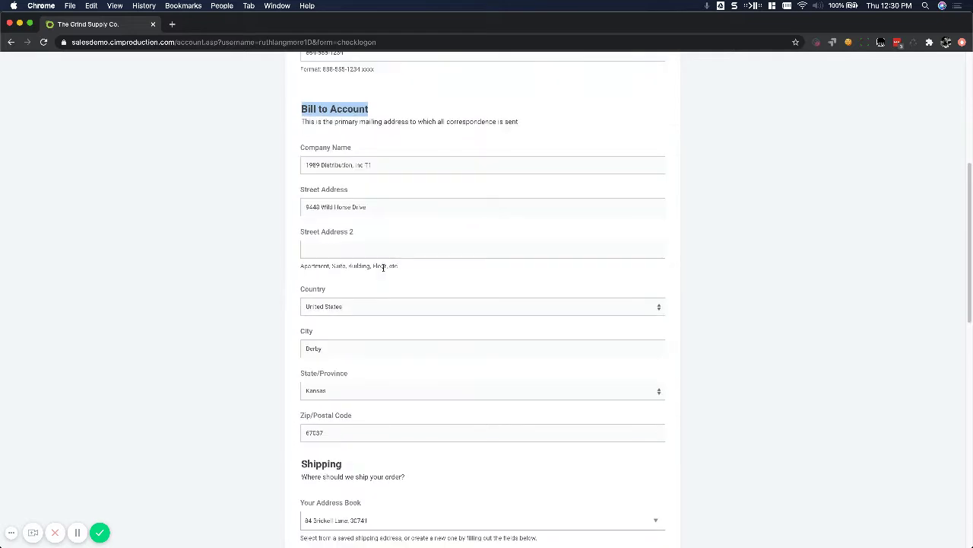
scroll(391, 262, "down", 2)
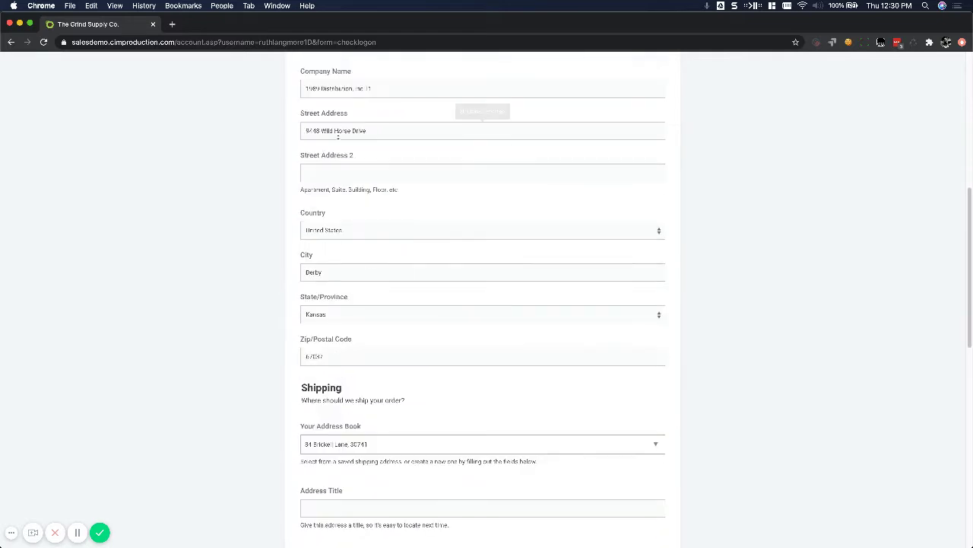
scroll(385, 262, "down", 2)
scroll(374, 315, "down", 2)
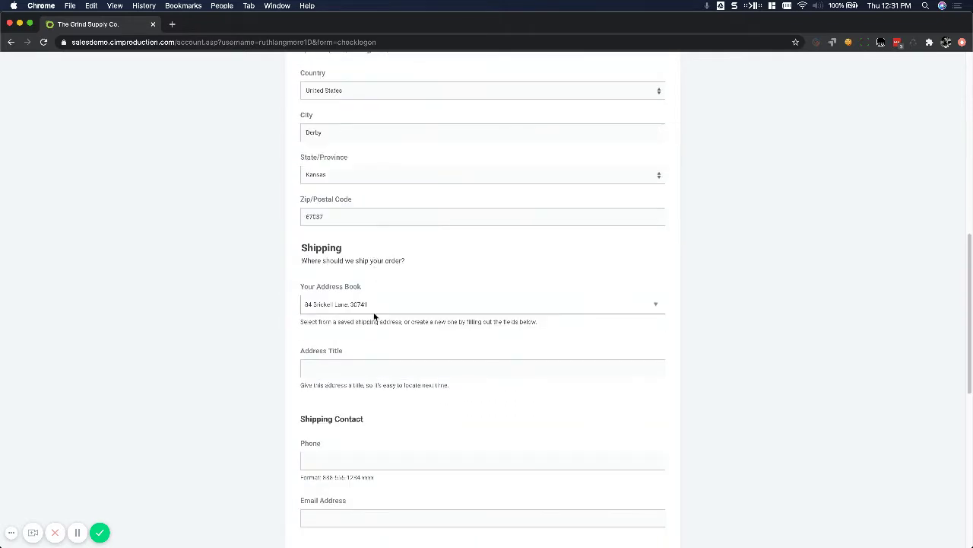
scroll(379, 289, "down", 3)
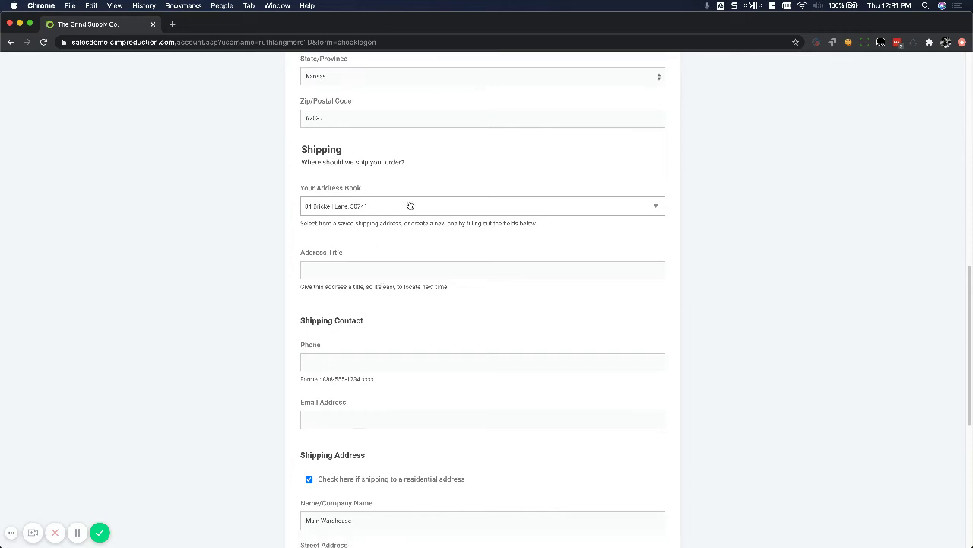
Check the saved addresses in the address book and save the billing and shipping details to continue to payment
left_click(438, 205)
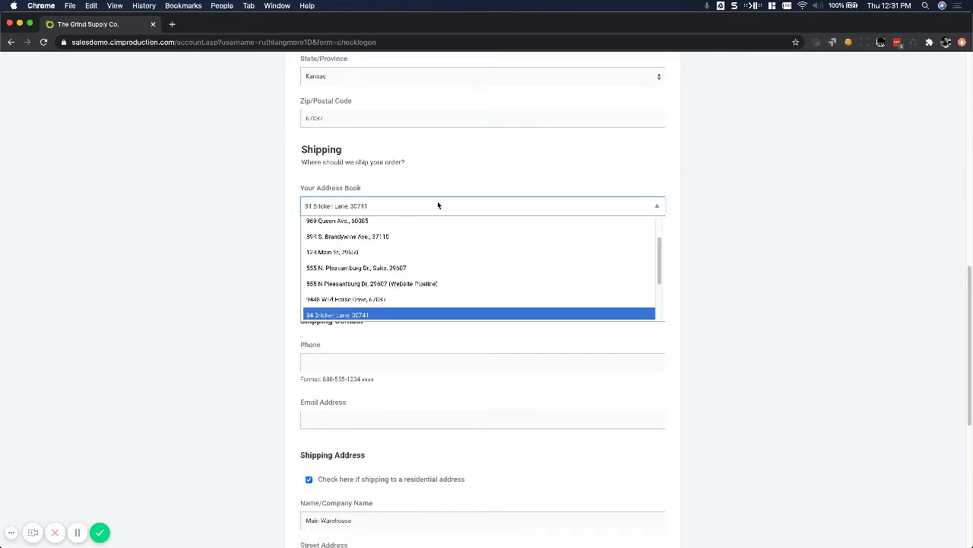
left_click(389, 211)
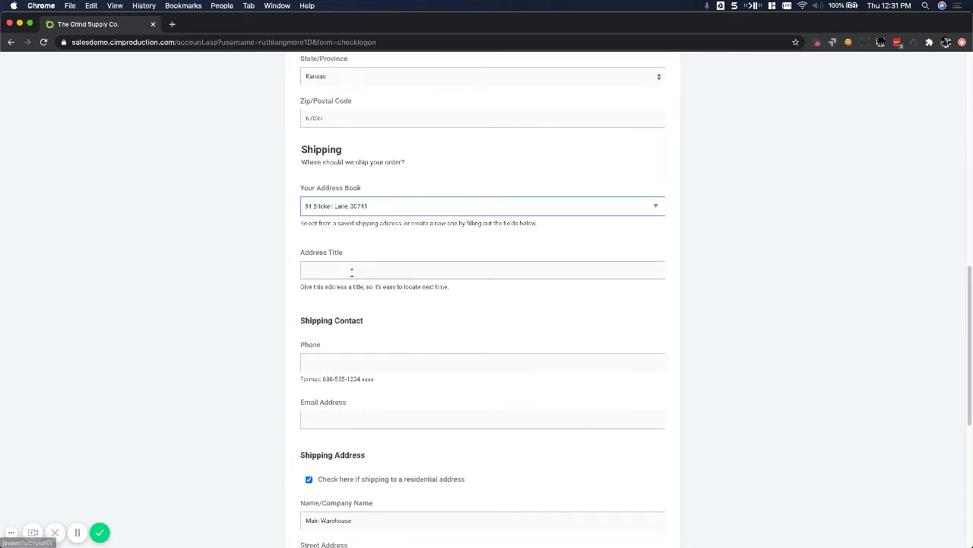
scroll(393, 277, "down", 7)
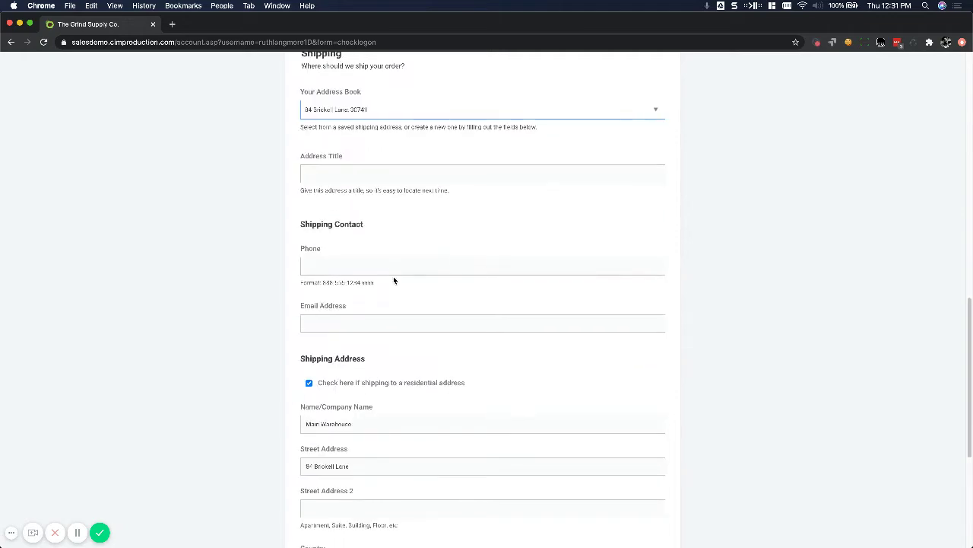
scroll(358, 247, "down", 5)
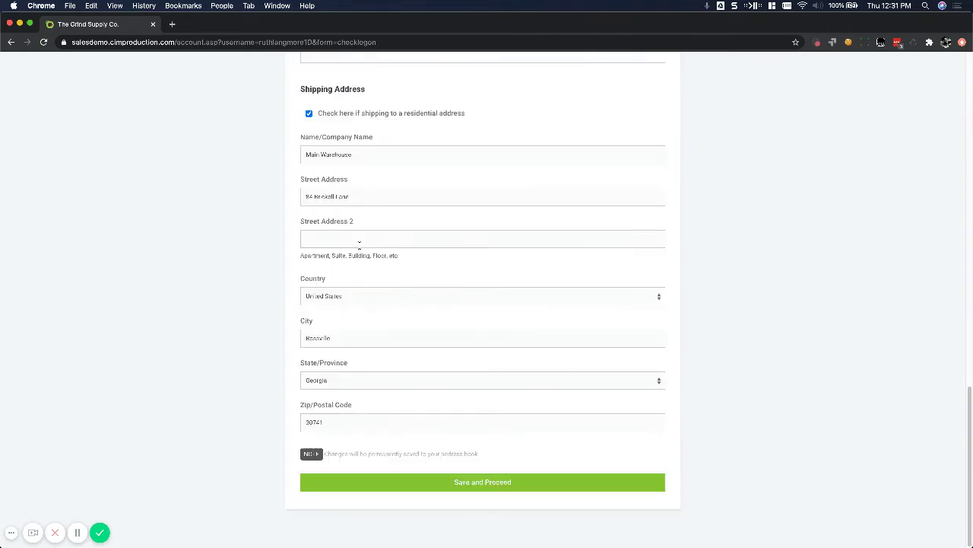
left_click(499, 487)
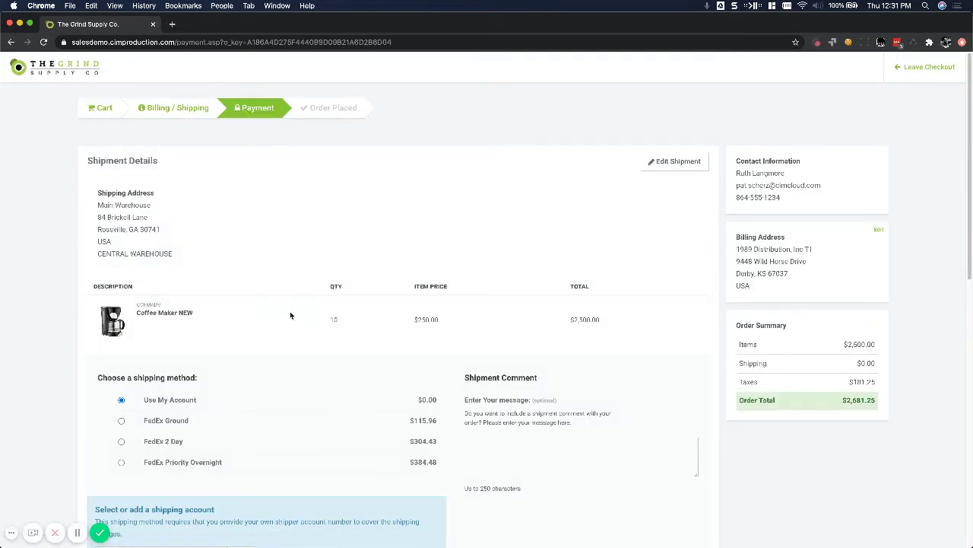
Choose FedEx Ground as the shipping method for the shipment
scroll(267, 308, "down", 2)
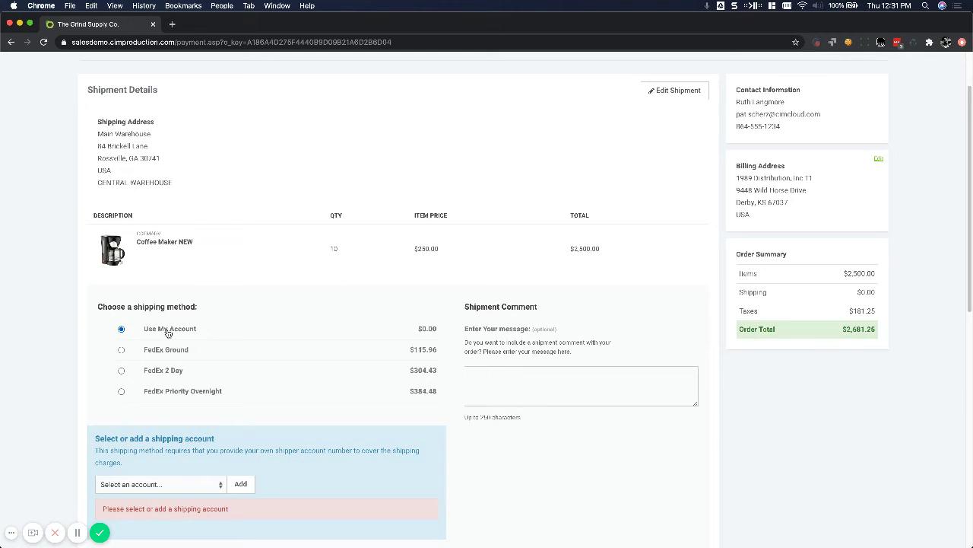
left_click(122, 349)
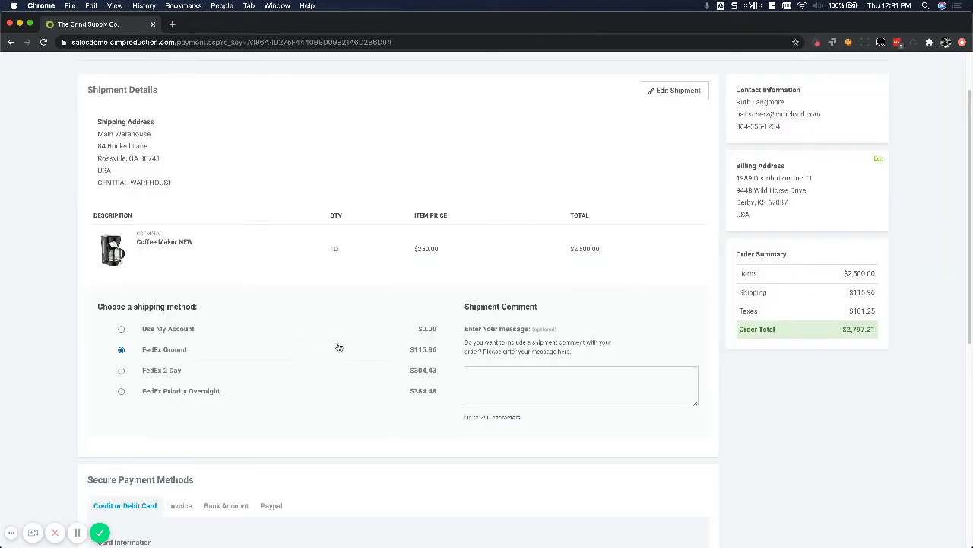
Choose Invoice as the payment method and enter the purchase order number
scroll(409, 356, "down", 3)
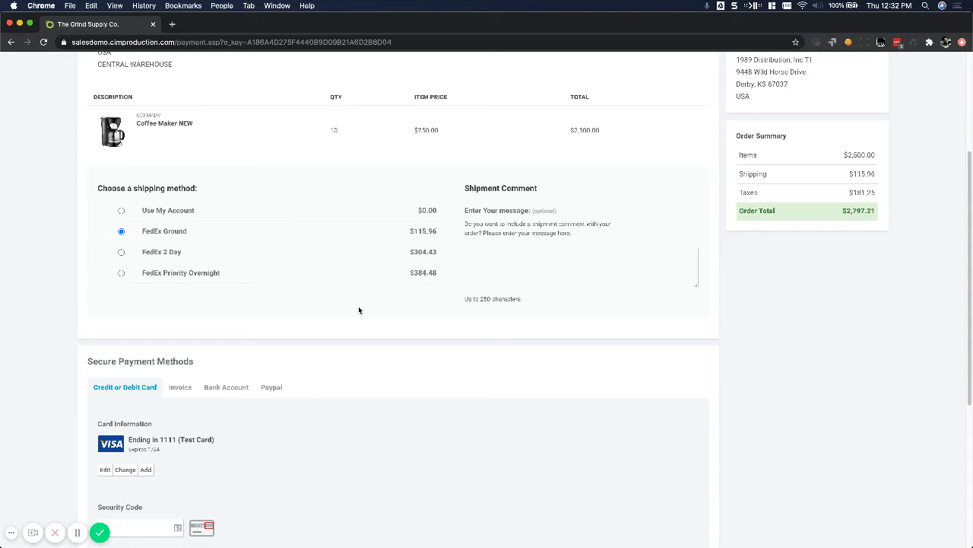
scroll(354, 312, "down", 2)
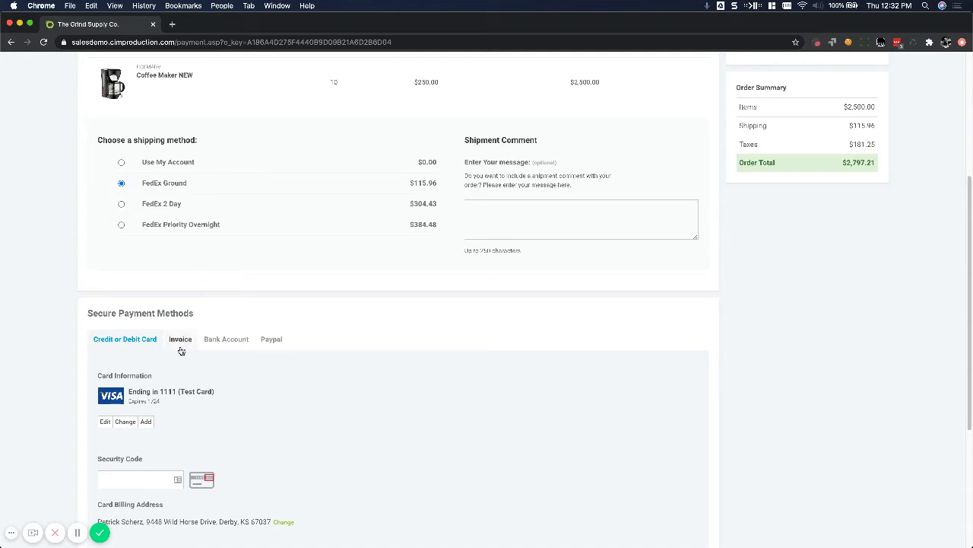
scroll(183, 344, "down", 2)
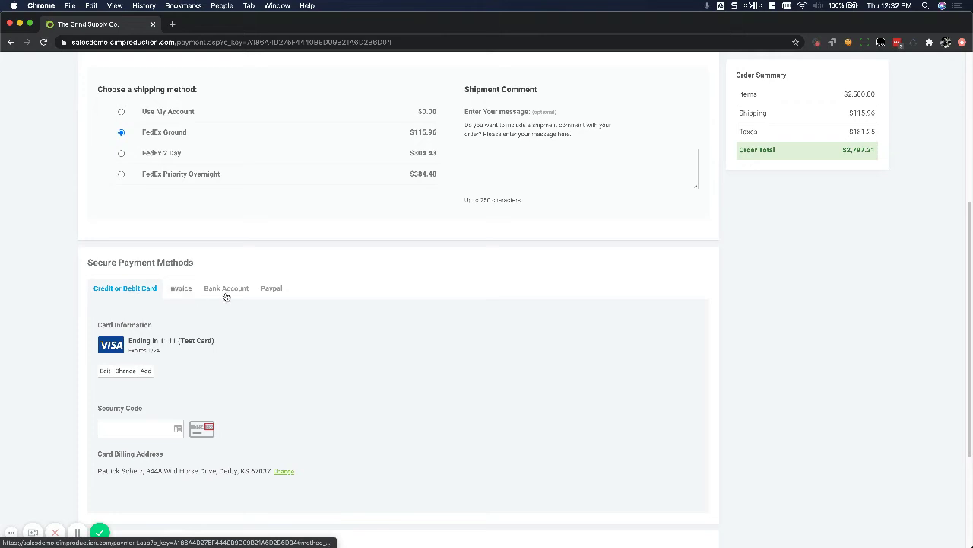
left_click(179, 290)
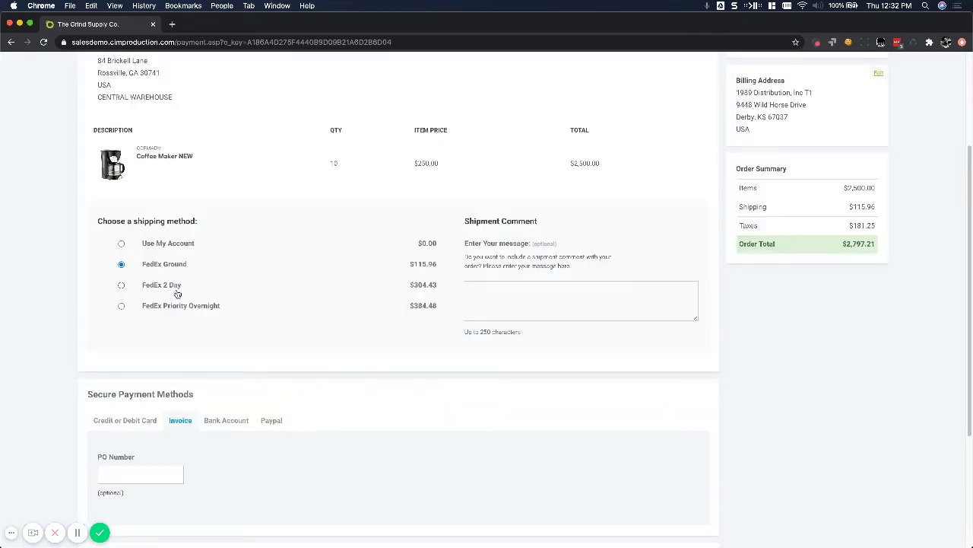
left_click(151, 479)
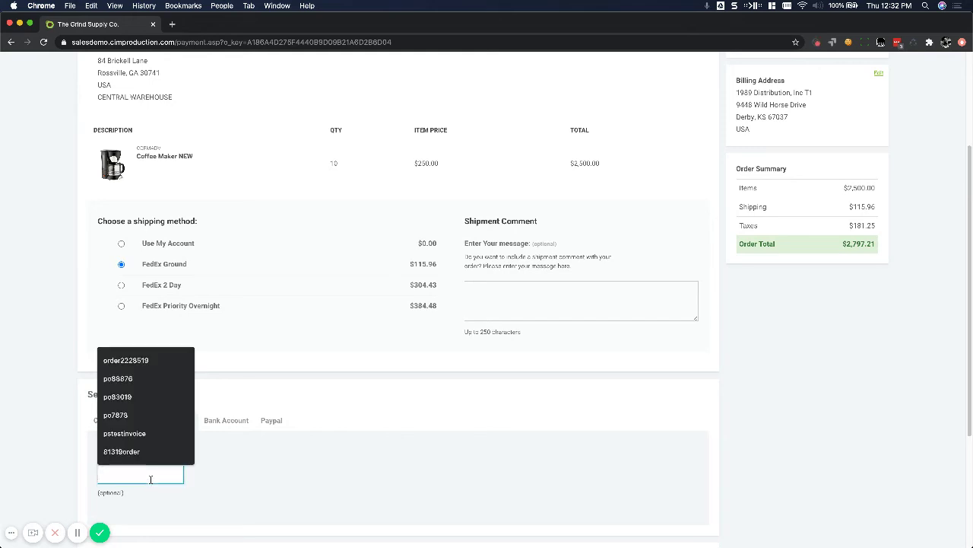
type("in")
key("BackSpace")
key("BackSpace")
type("PO")
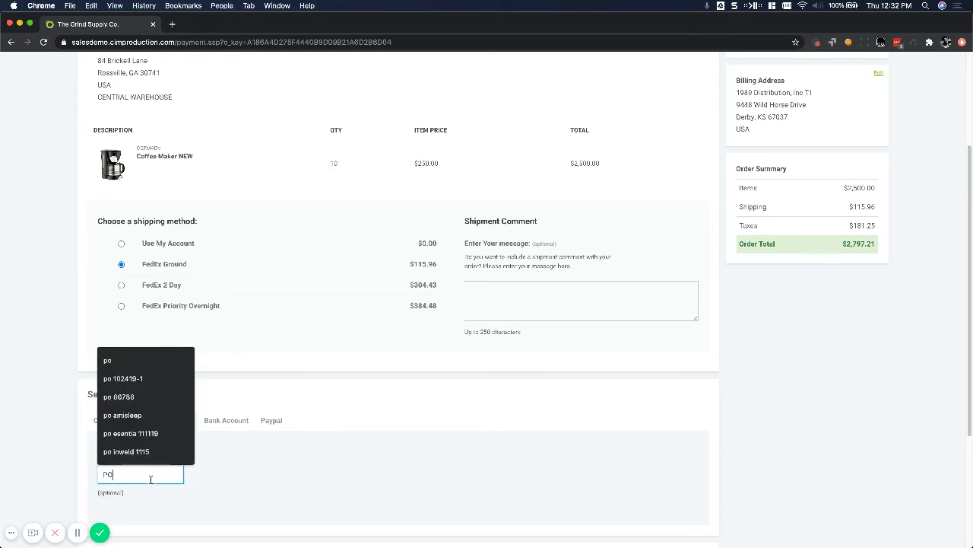
type(" 8620")
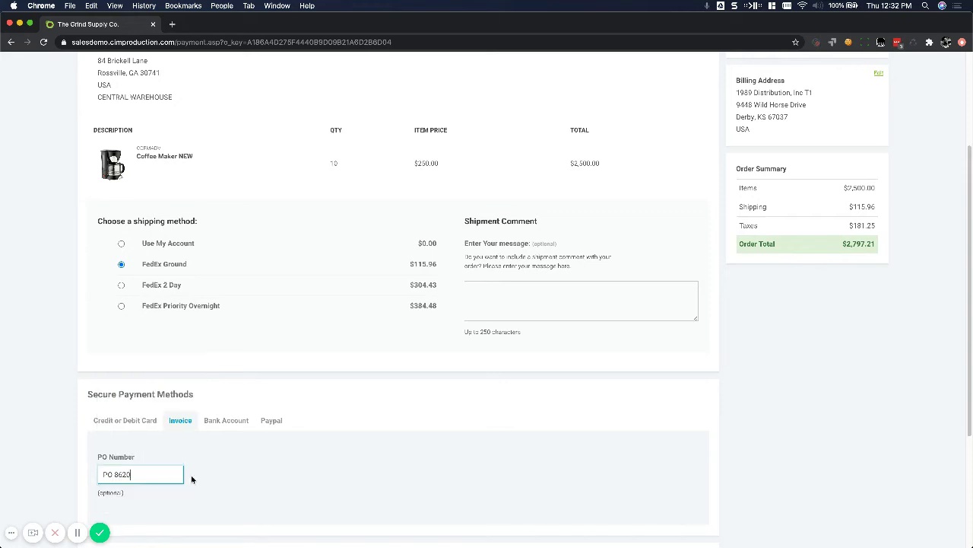
Agree to the terms and conditions and place the order
scroll(190, 476, "down", 3)
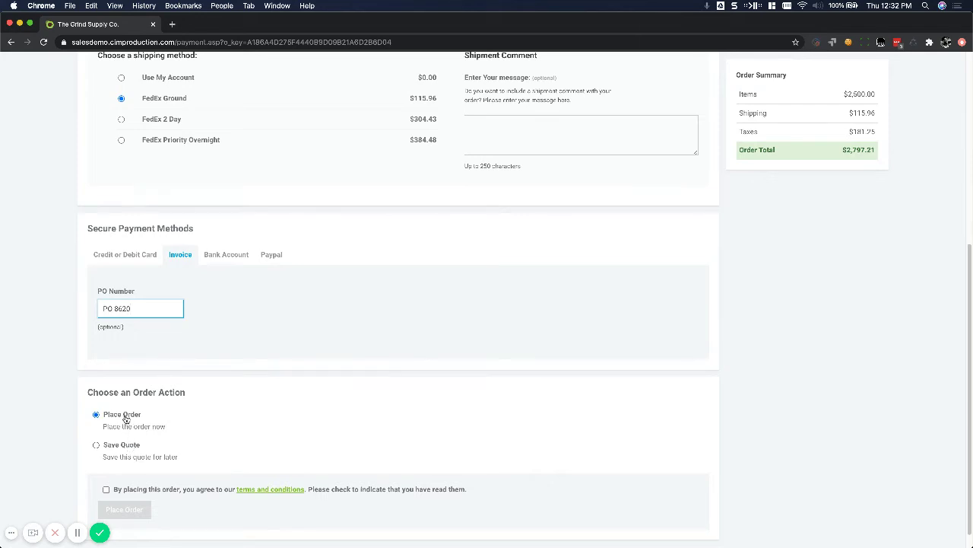
left_click(107, 490)
left_click(125, 508)
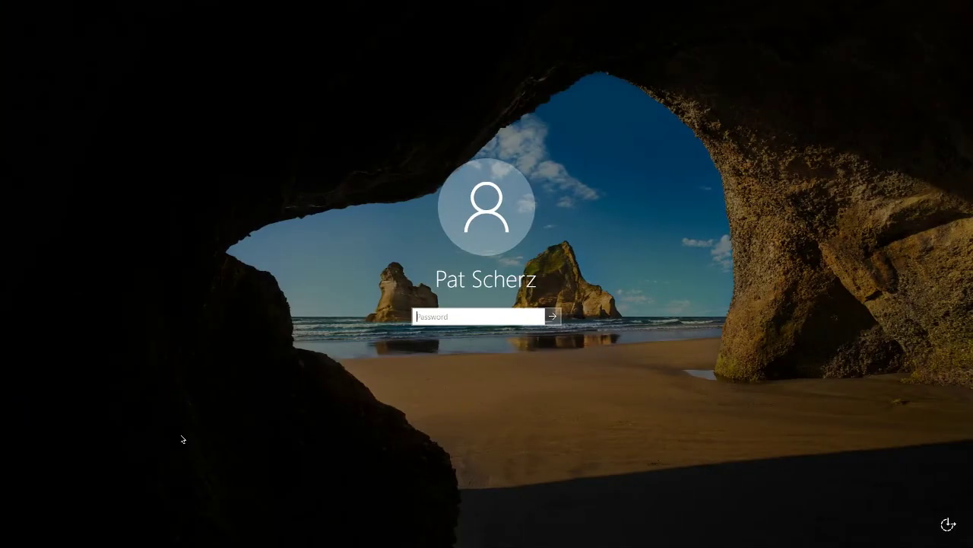
Sign in to the Windows machine running Sage 100 with the account password and close the Item Maintenance window
type("●●●●●●●●●●●")
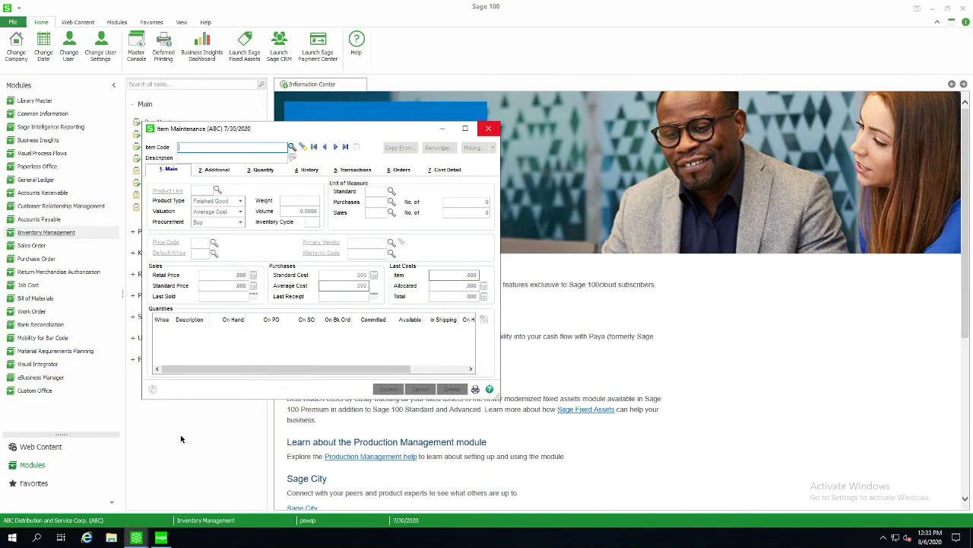
left_click(489, 127)
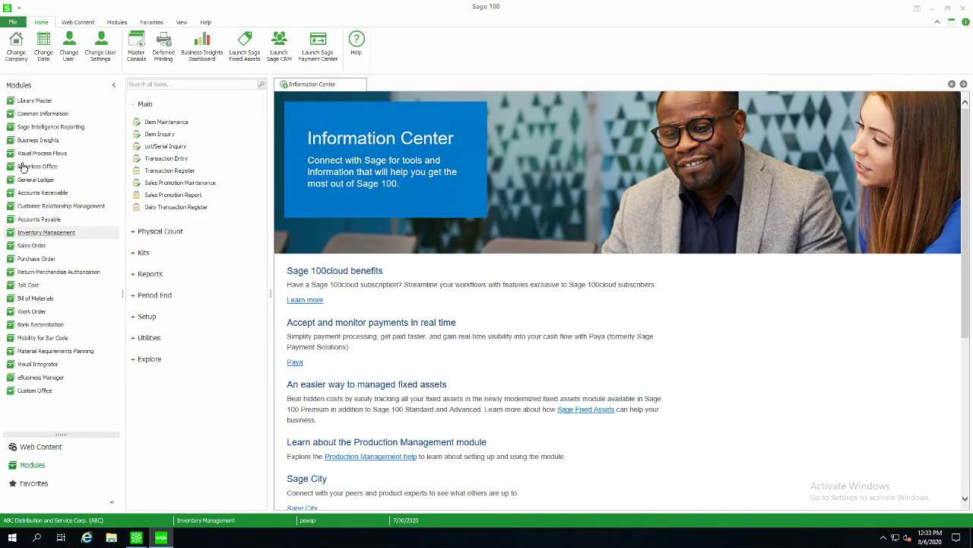
Open Sales Order Entry in the Sales Order module and load the 8/6/2020 web order from the list sorted by descending order number
left_click(32, 244)
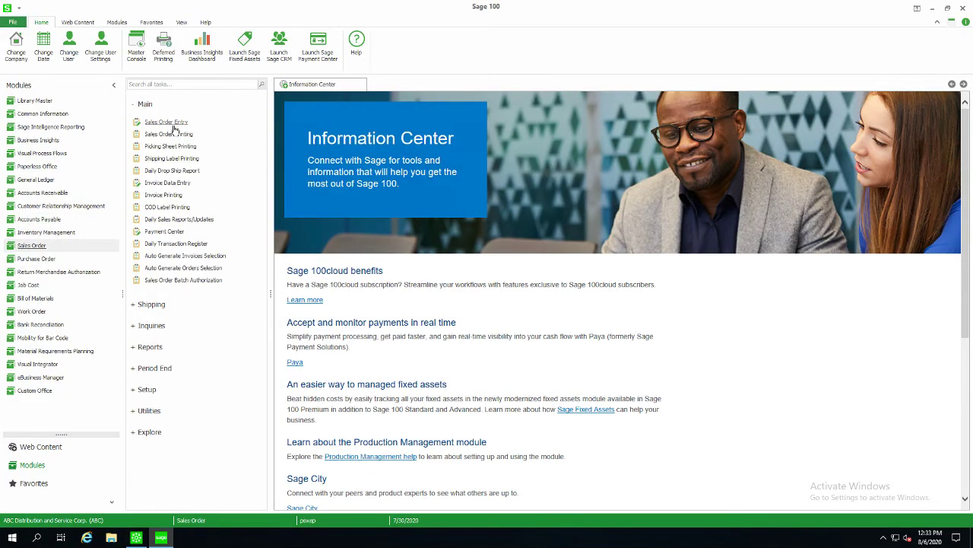
left_click(166, 123)
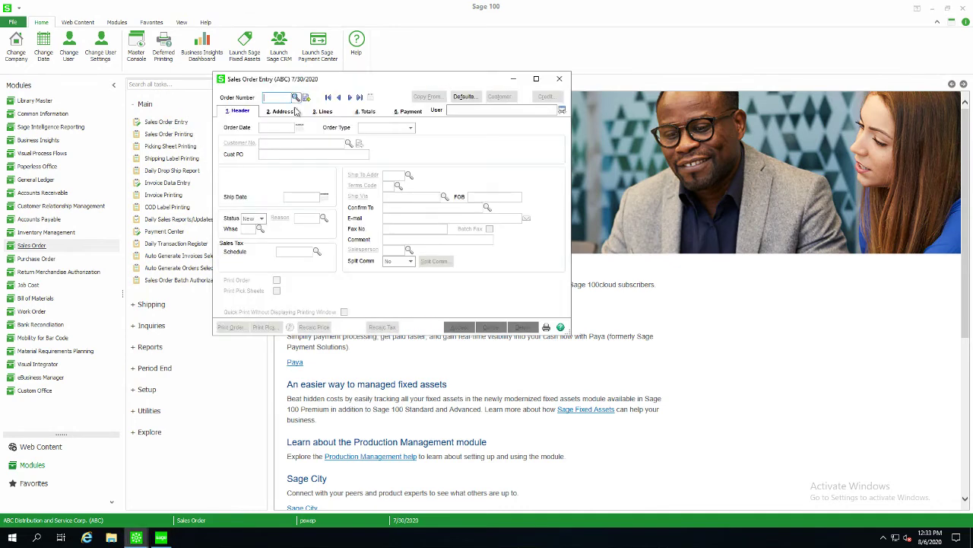
left_click(295, 97)
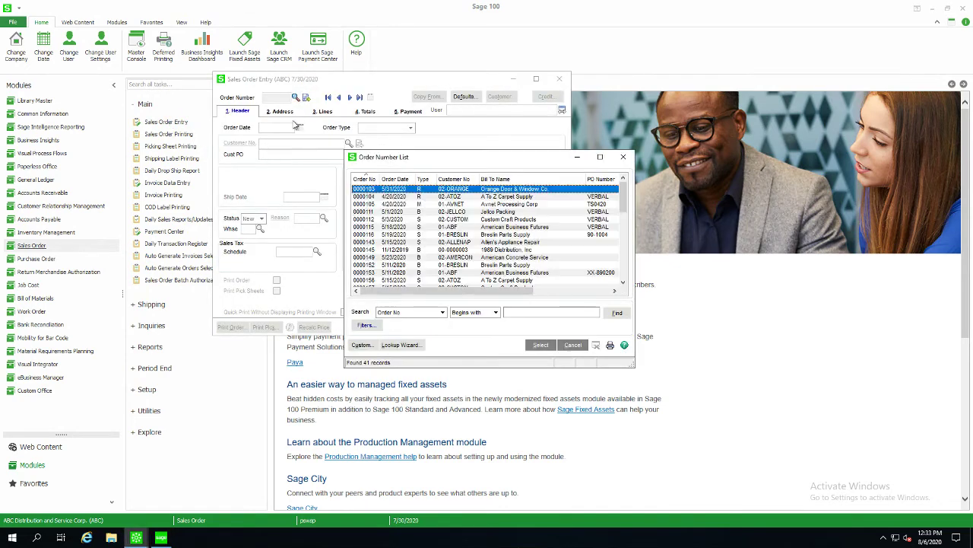
left_click(354, 180)
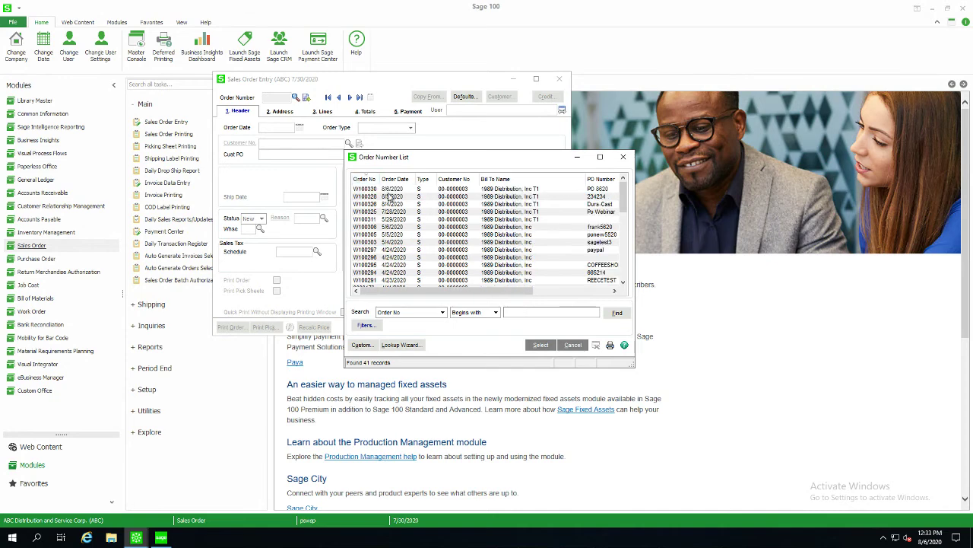
double_click(501, 188)
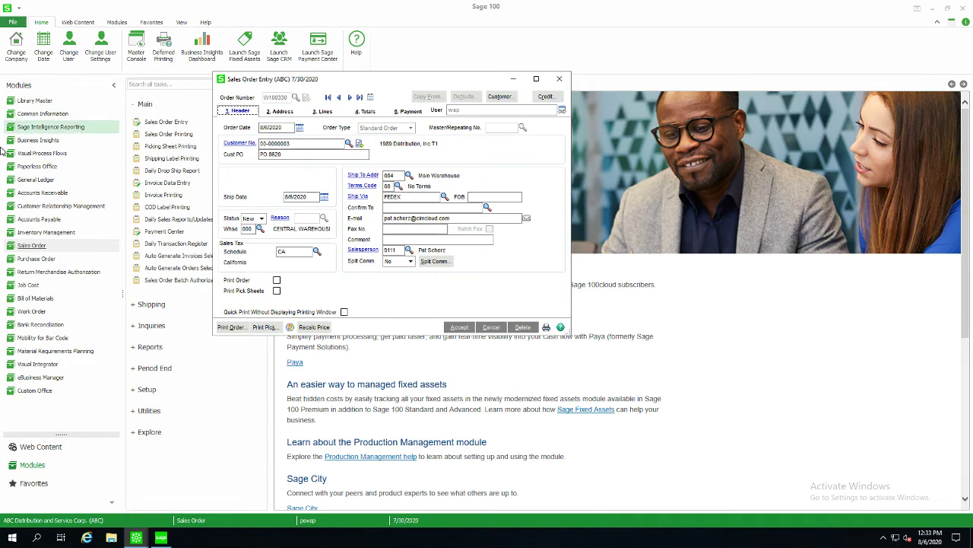
Set the ordered quantity of item COFMADV to 20, accepting the quantity entered, then save the sales order and close Sales Order Entry
left_click(321, 112)
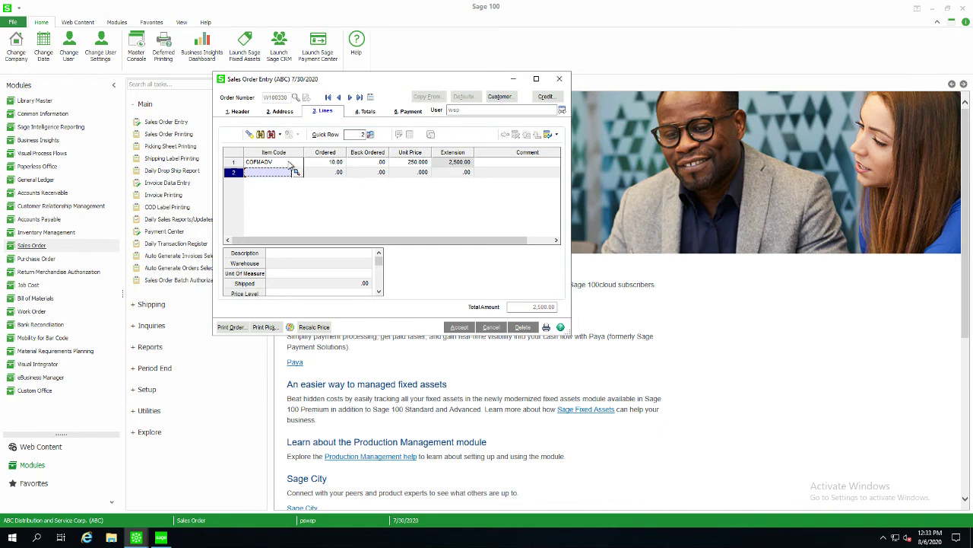
left_click(327, 166)
type("20")
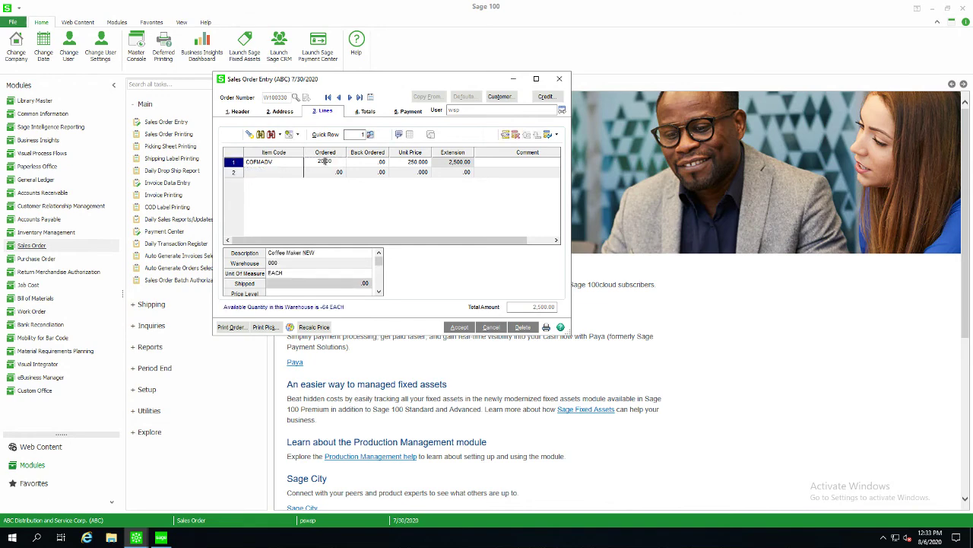
key("Tab")
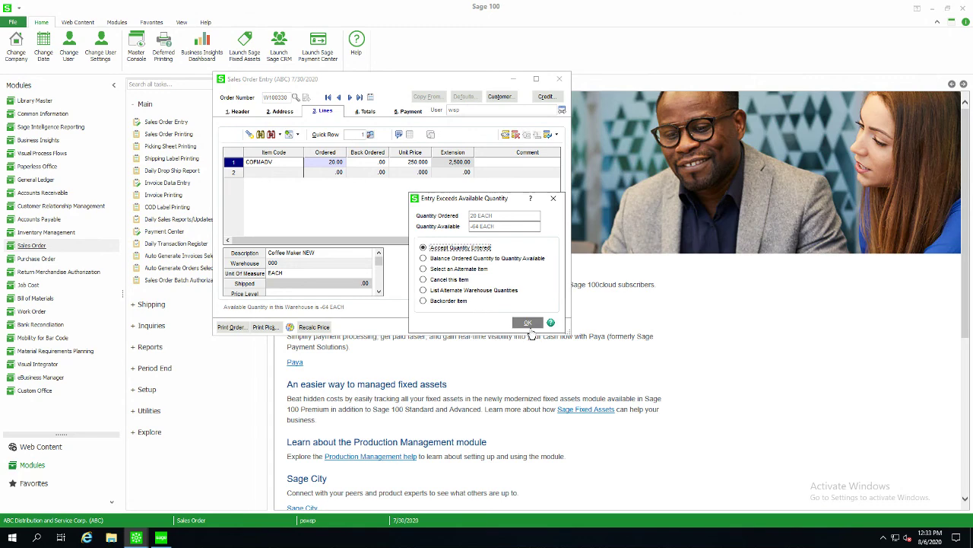
left_click(527, 327)
left_click(459, 327)
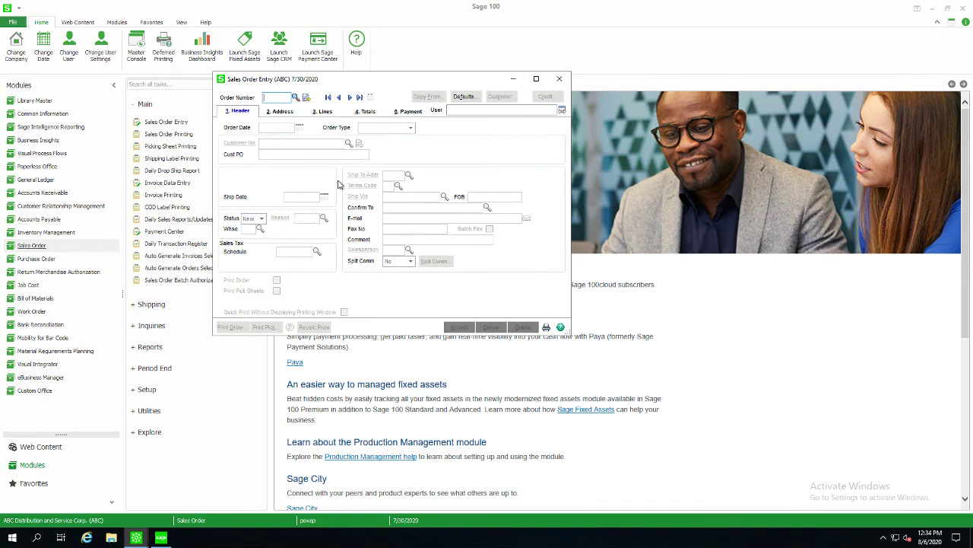
left_click(560, 80)
Switch to the web store in Chrome, leave the checkout, and open the 8/6/2020 order from All Orders to examine its line items
key("ctrl+Left")
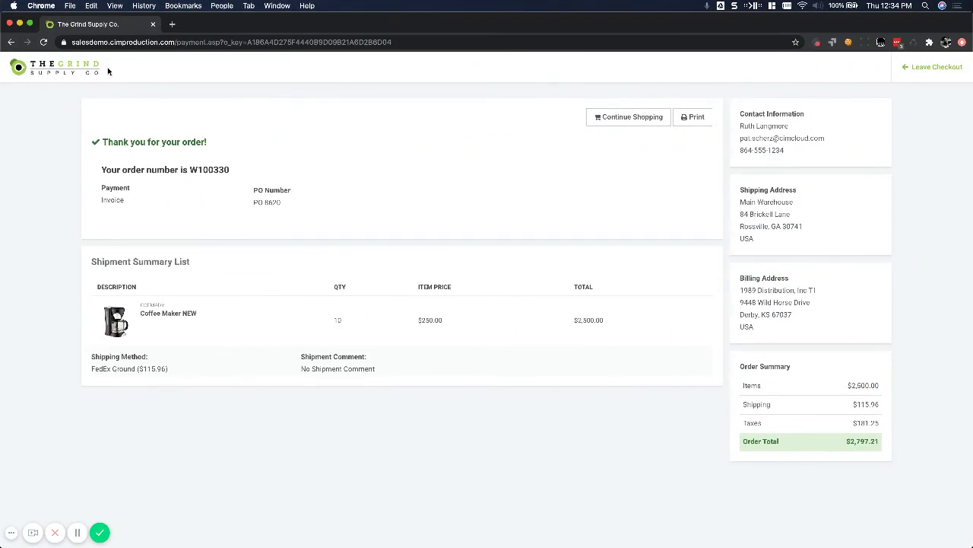
left_click(922, 68)
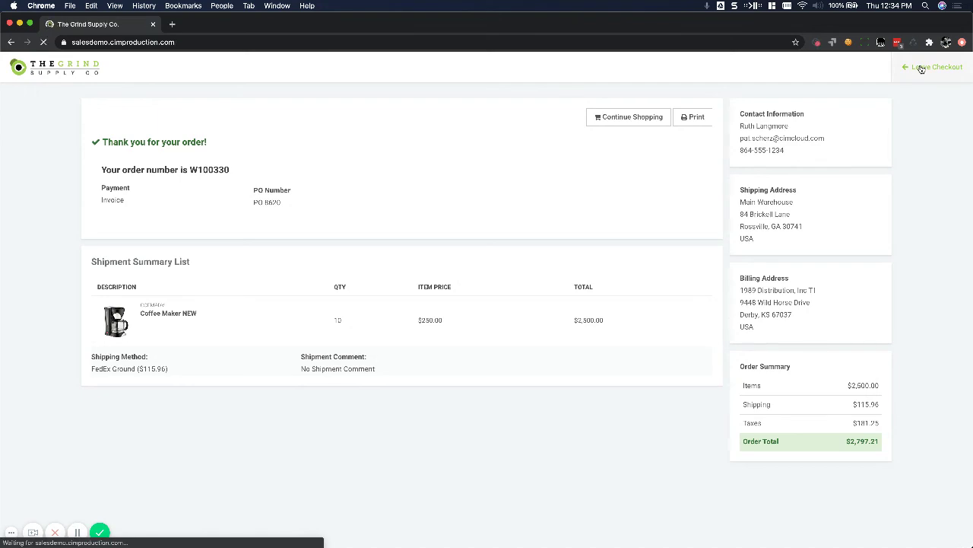
scroll(219, 381, "down", 1)
scroll(219, 381, "down", 5)
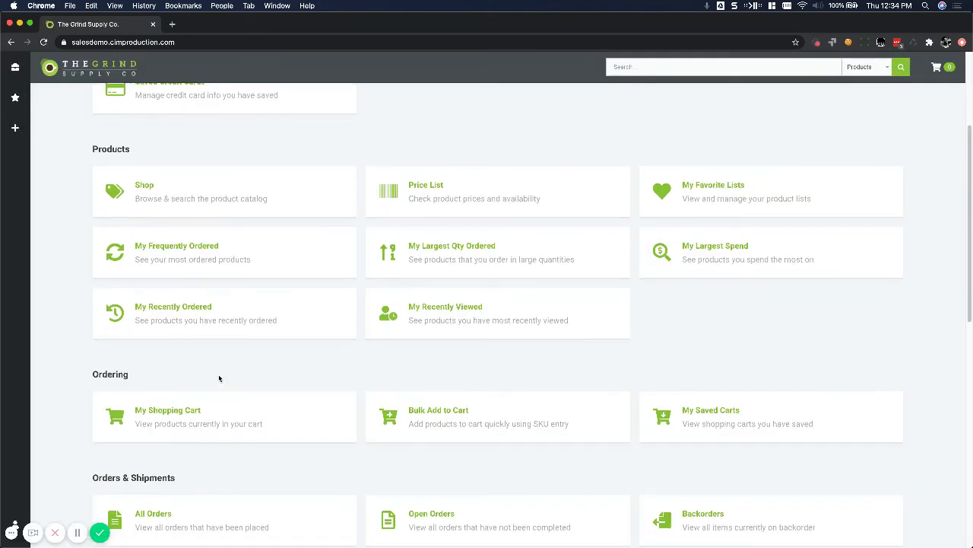
left_click(207, 430)
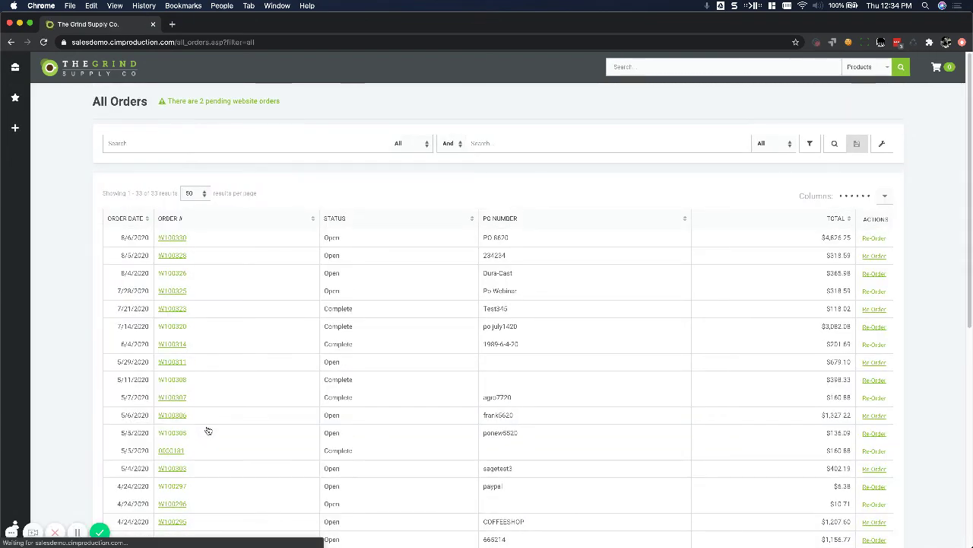
left_click(170, 237)
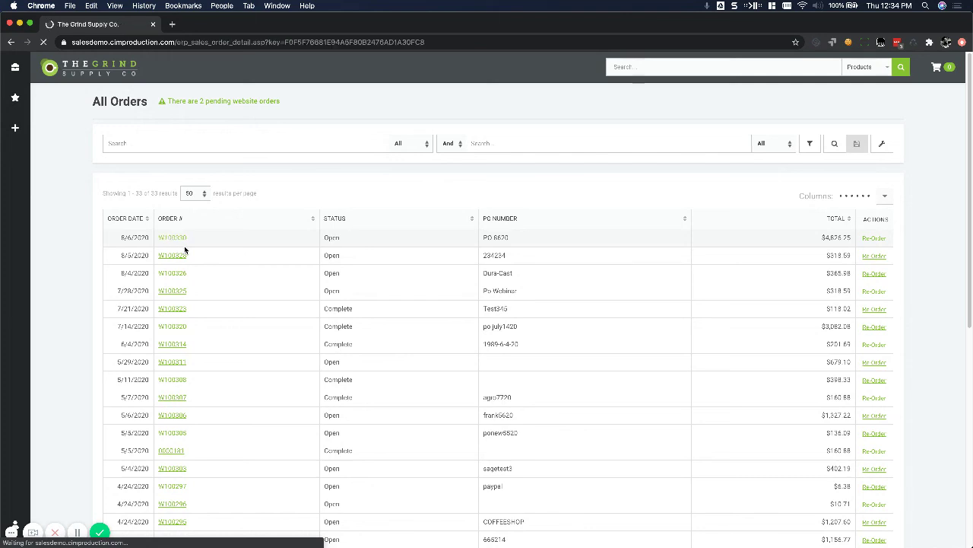
scroll(257, 240, "down", 5)
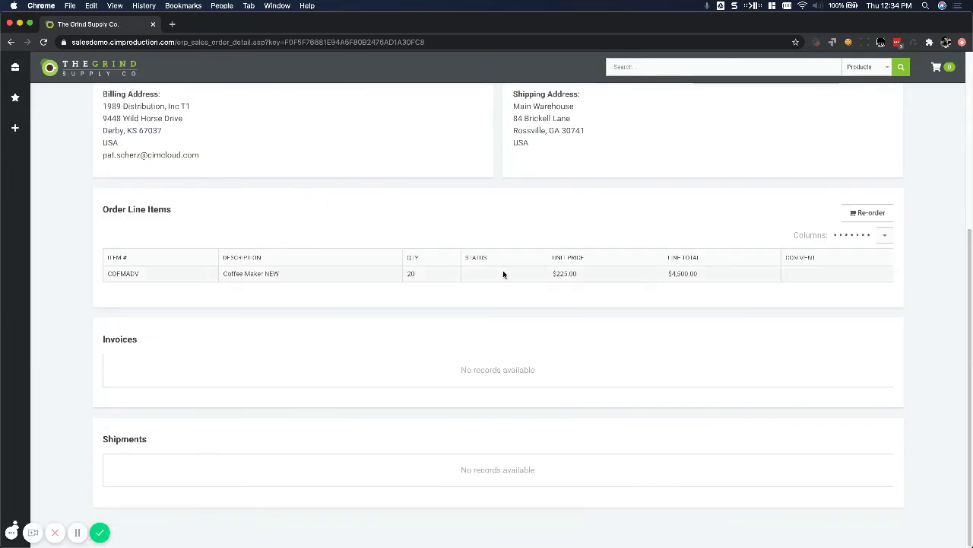